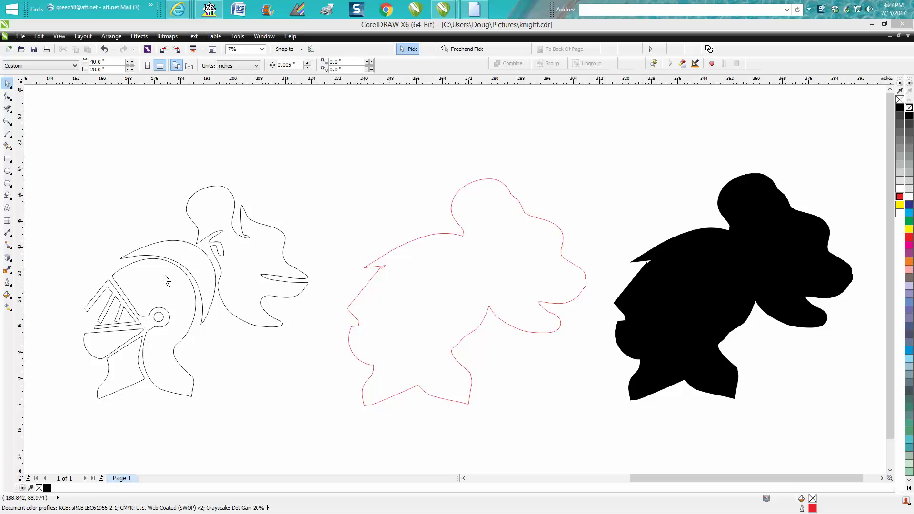
Step: Select the helmet curve, crest curve and red outline shape in turn to inspect them
click(177, 271)
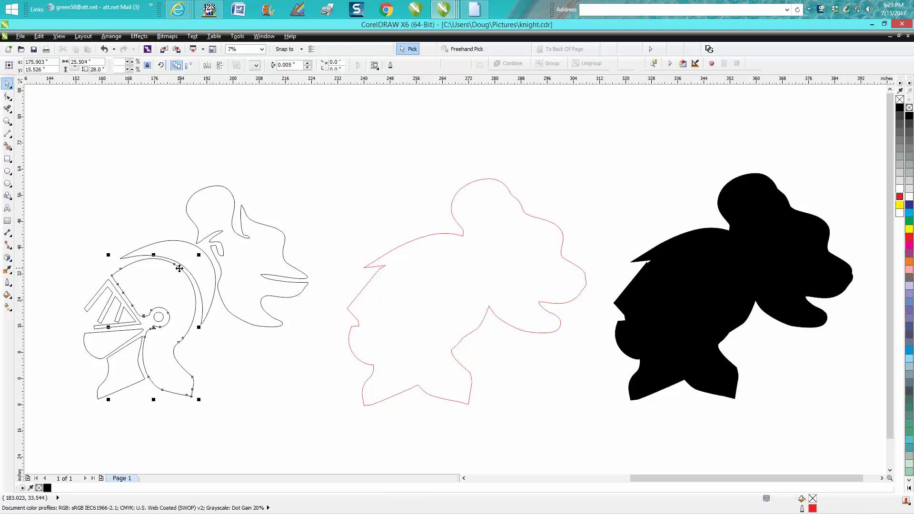
click(191, 246)
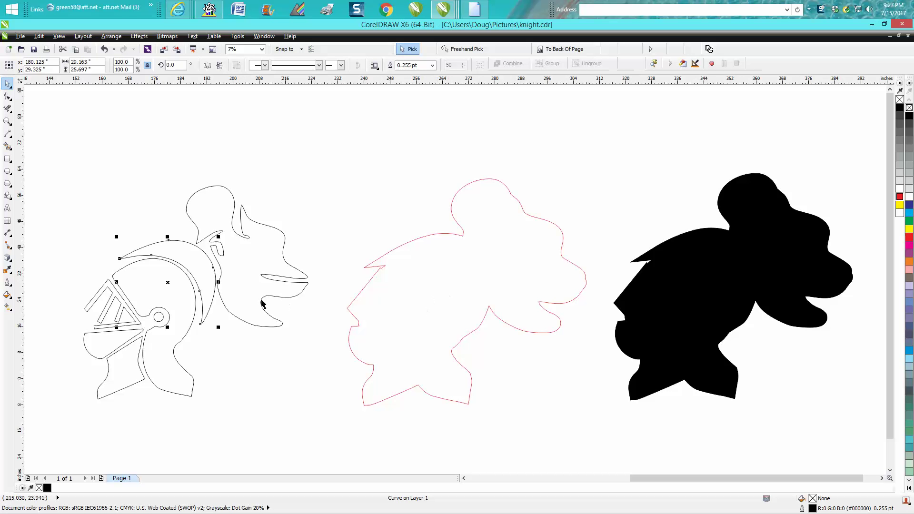
click(358, 301)
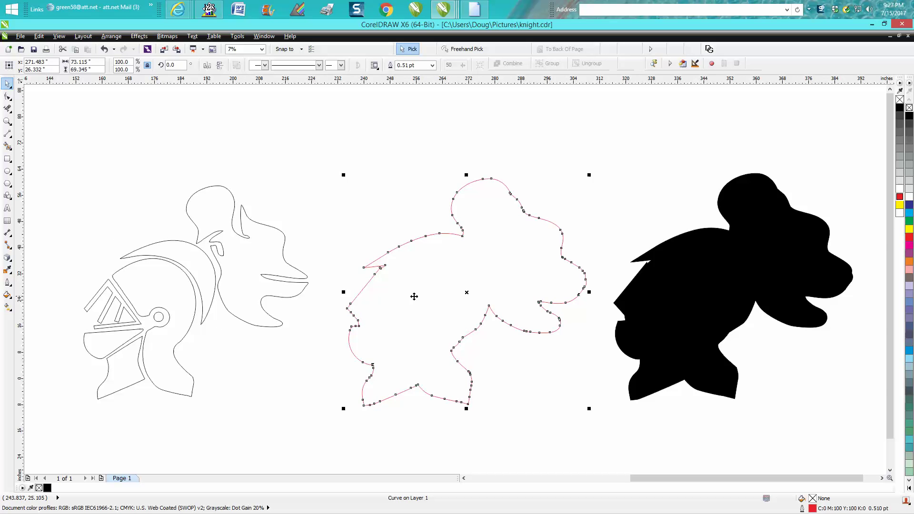
click(286, 291)
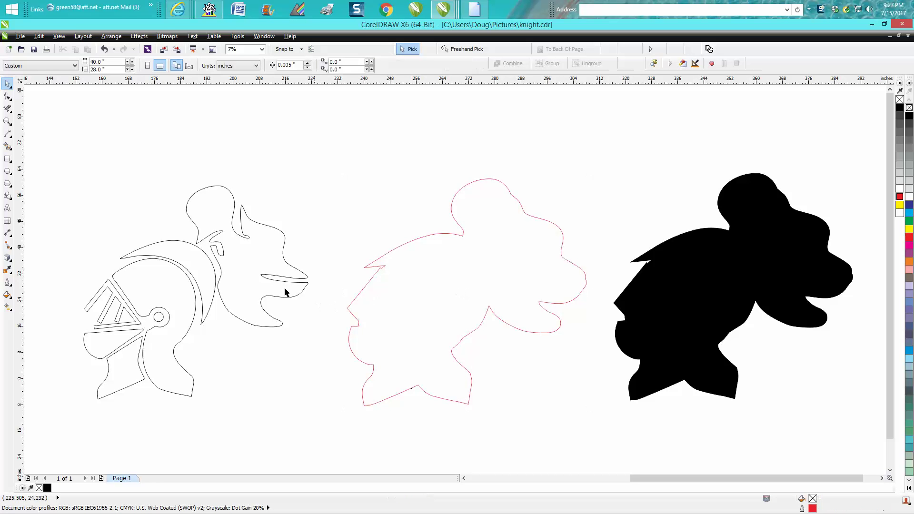
click(215, 272)
click(393, 252)
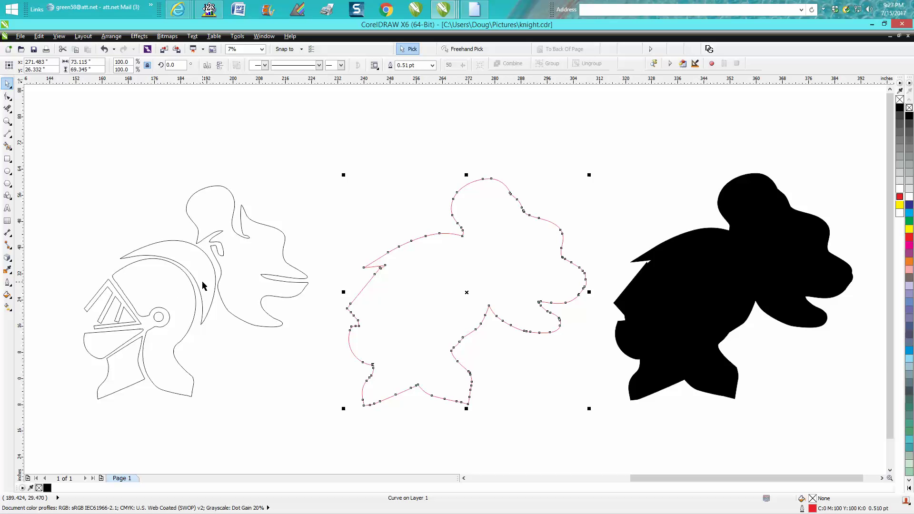
click(186, 282)
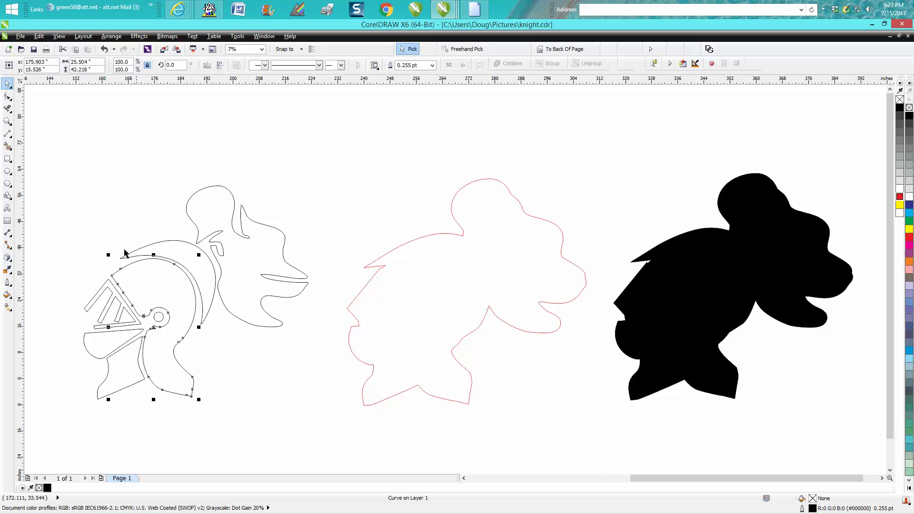
Step: Marquee-select all seven knight line-art pieces and group them with Arrange > Group
shift+click(168, 318)
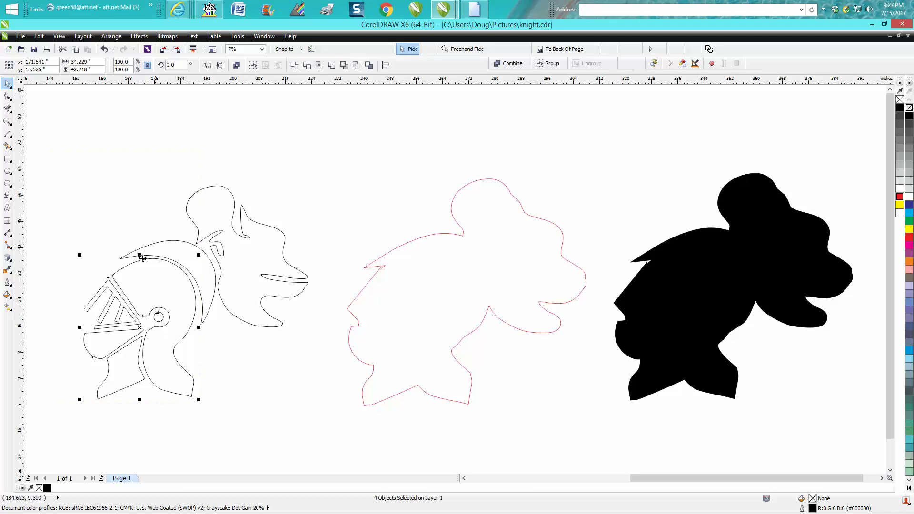
drag(58, 142, 325, 419)
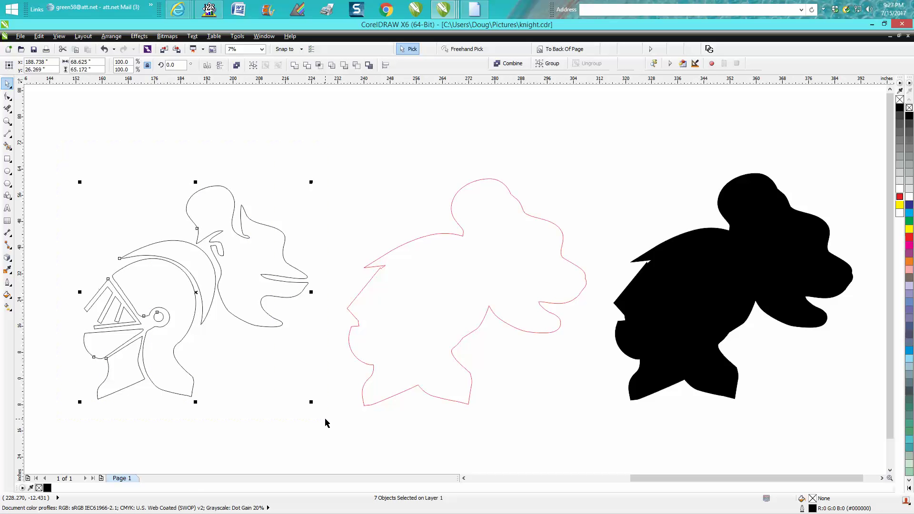
click(114, 36)
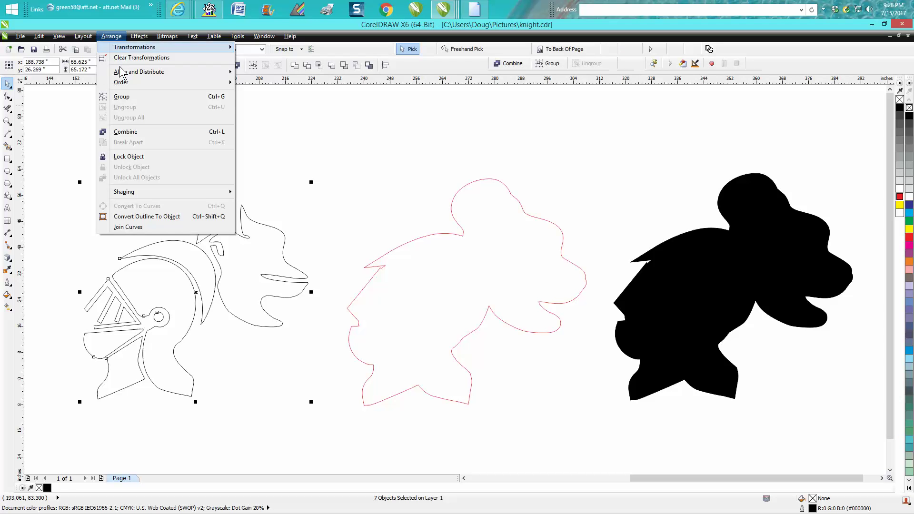
click(126, 97)
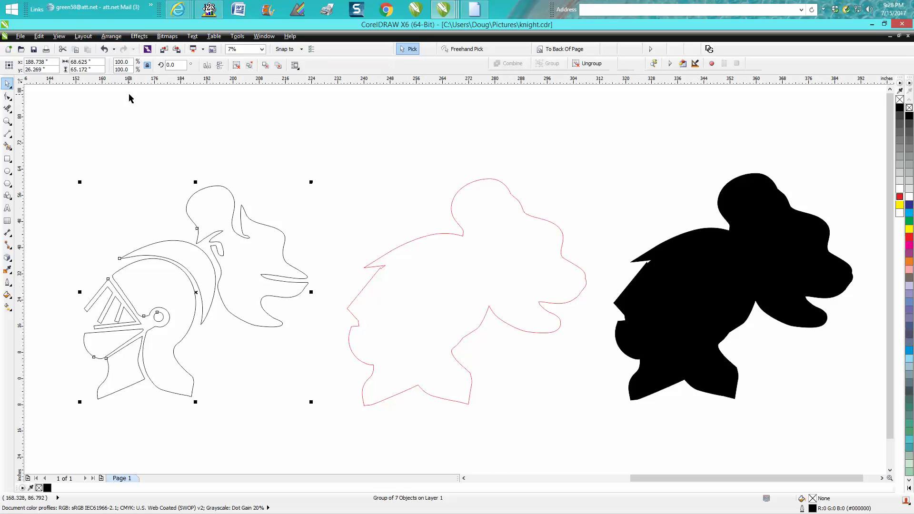
Step: Apply a one-step red outside contour offset 1 inch to the grouped knight
click(142, 38)
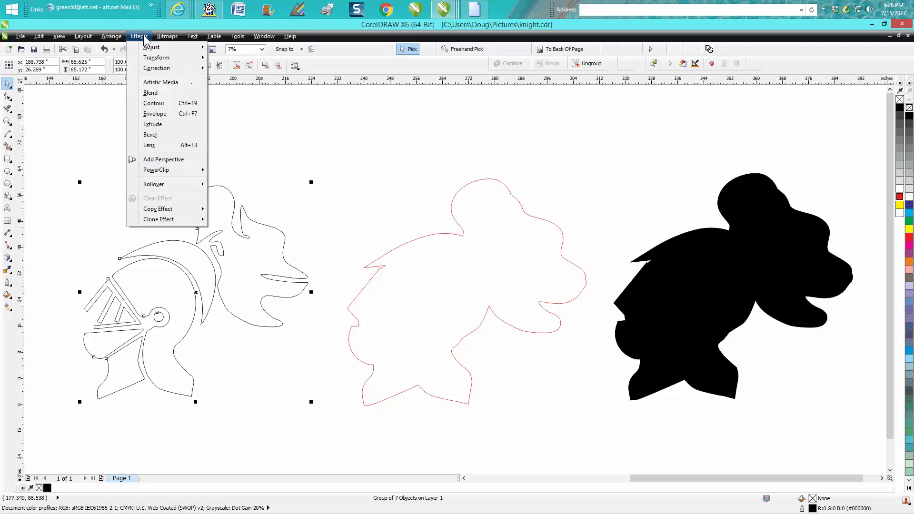
click(153, 103)
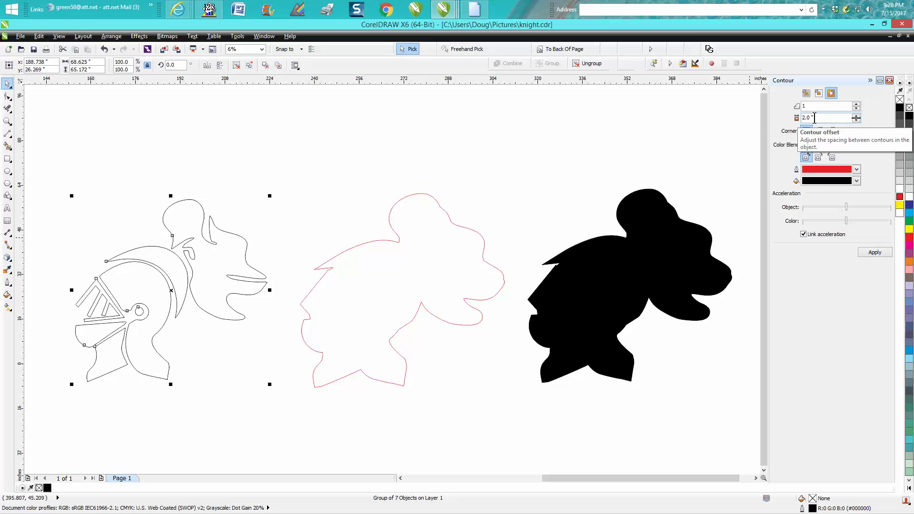
double_click(814, 119)
text(1)
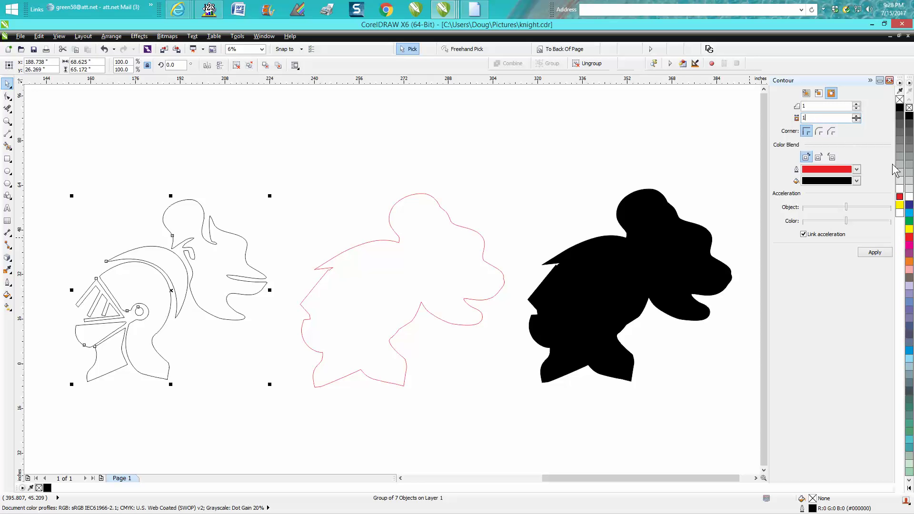
click(874, 252)
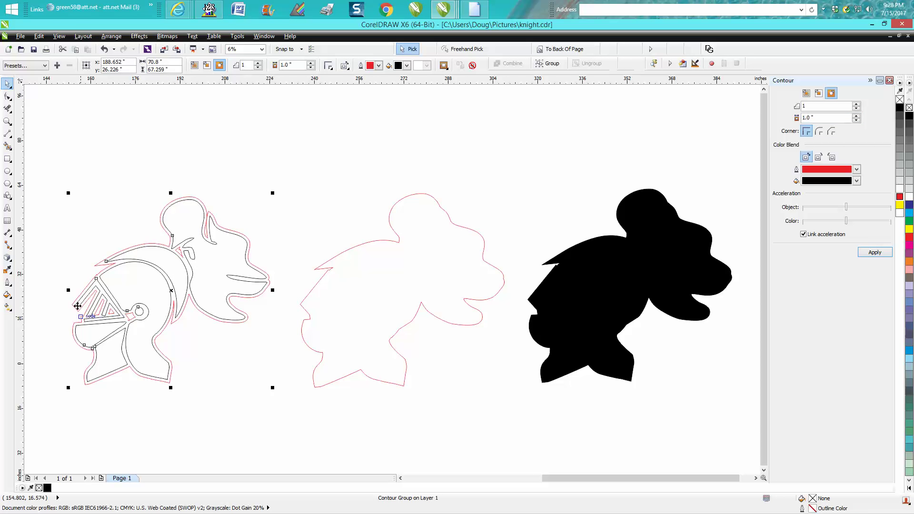
click(7, 121)
Step: Zoom in to inspect the 1-inch contour around the knight and the plume tip, then zoom out to 25%
drag(52, 246, 291, 379)
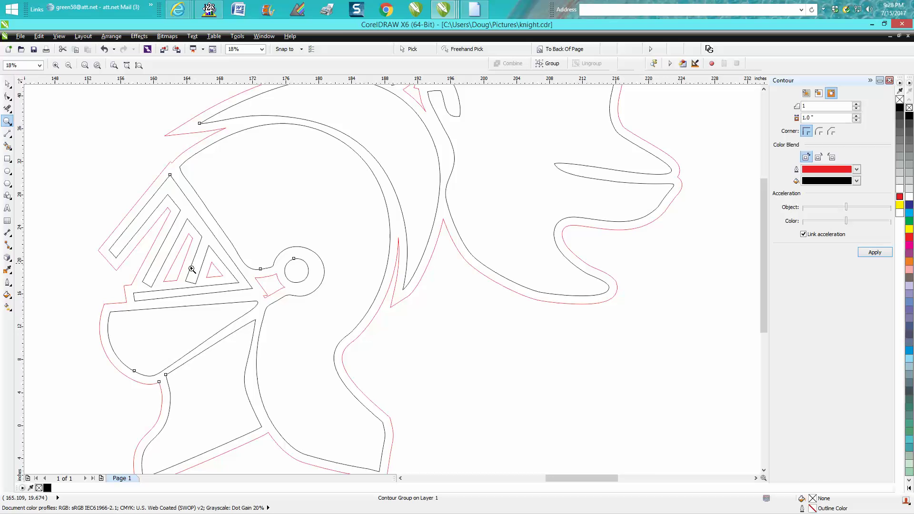
right_click(314, 277)
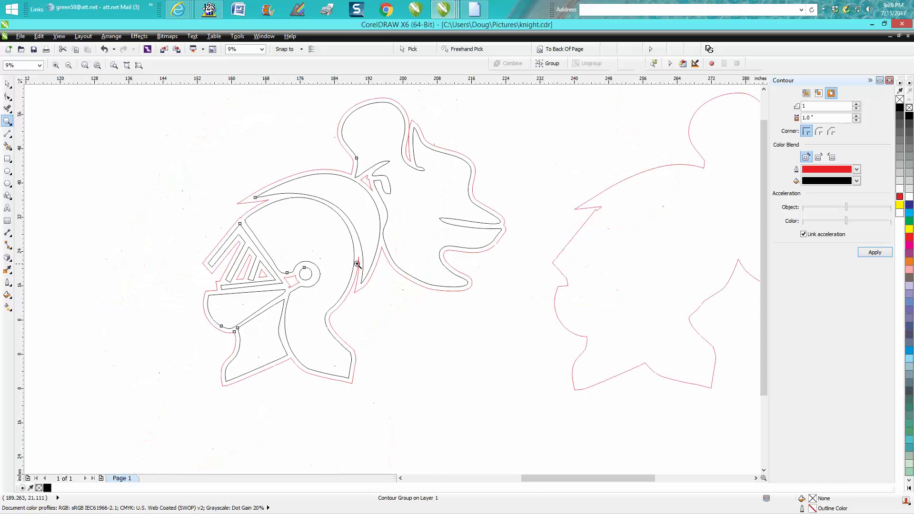
click(424, 144)
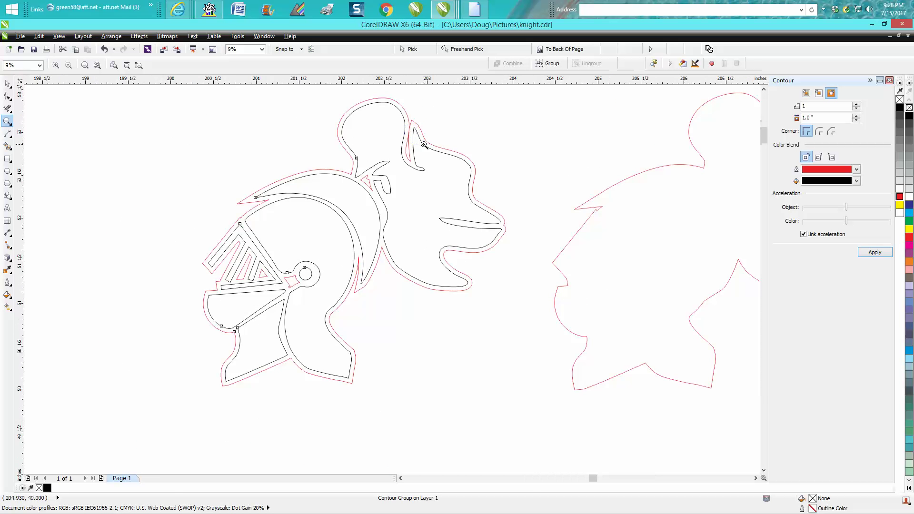
right_click(422, 146)
right_click(421, 147)
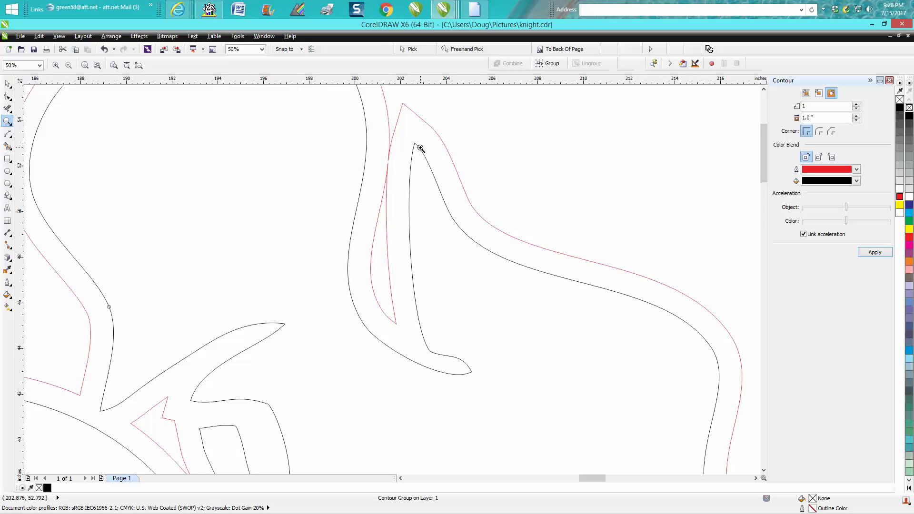
right_click(421, 147)
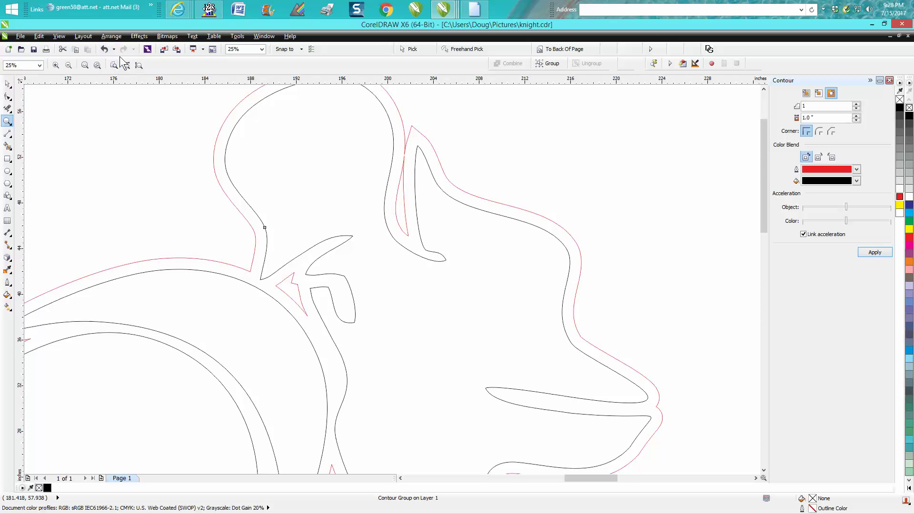
Step: Undo the red contour and zoom out to show all three shapes
click(104, 49)
right_click(444, 161)
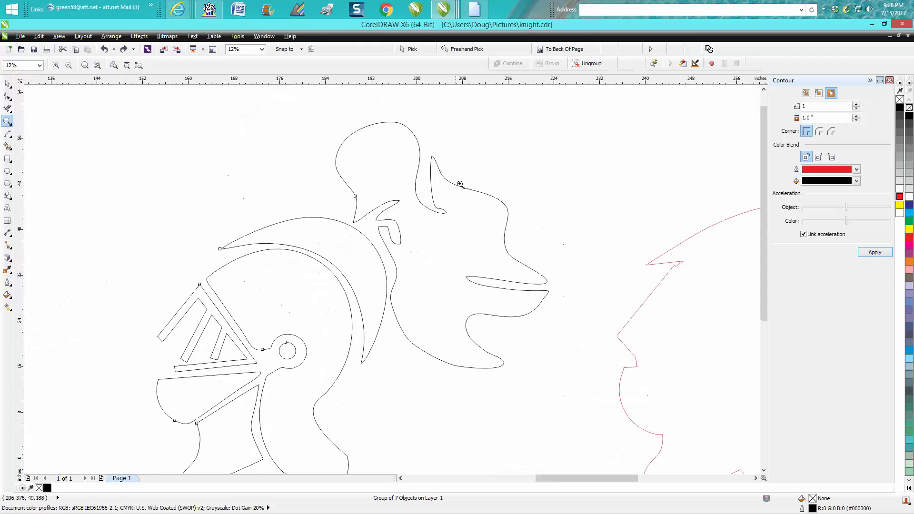
right_click(99, 137)
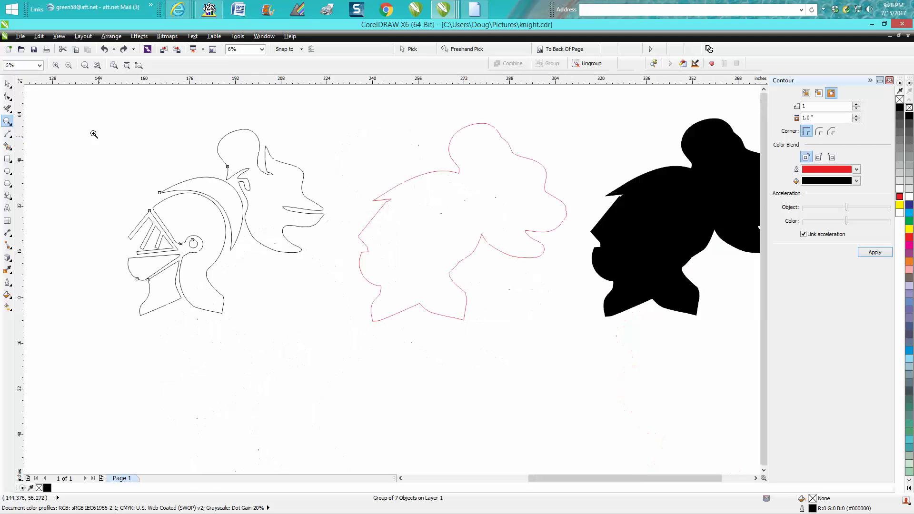
click(8, 84)
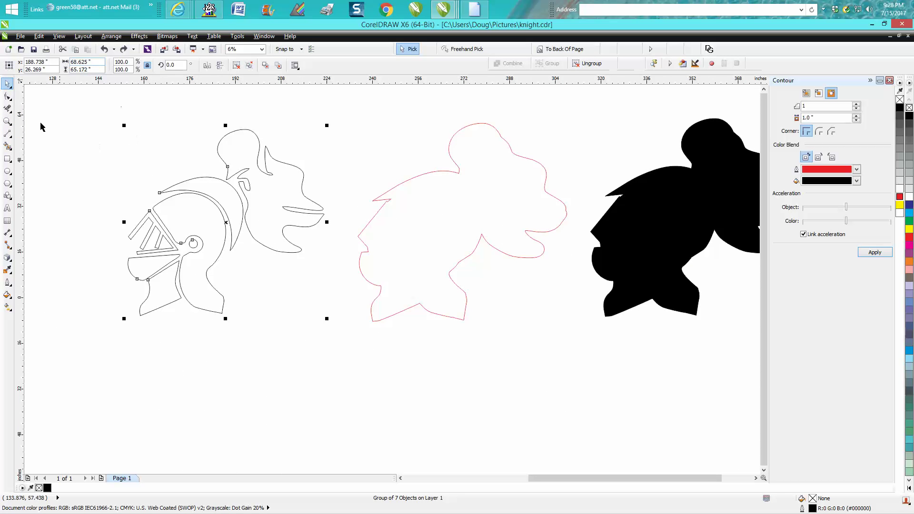
Step: Zoom in on the helmet and apply a red outside contour offset 2 inches, one step
click(8, 121)
drag(89, 102, 372, 344)
click(8, 84)
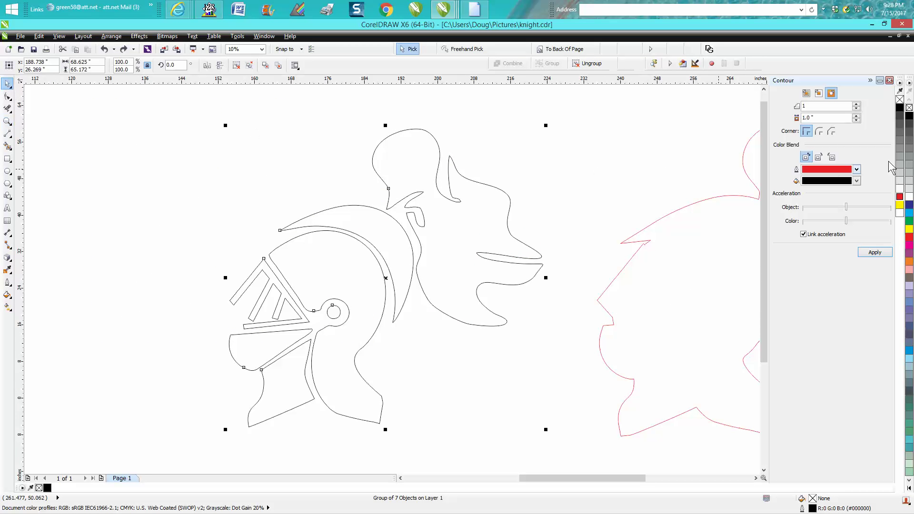
click(816, 118)
text(2)
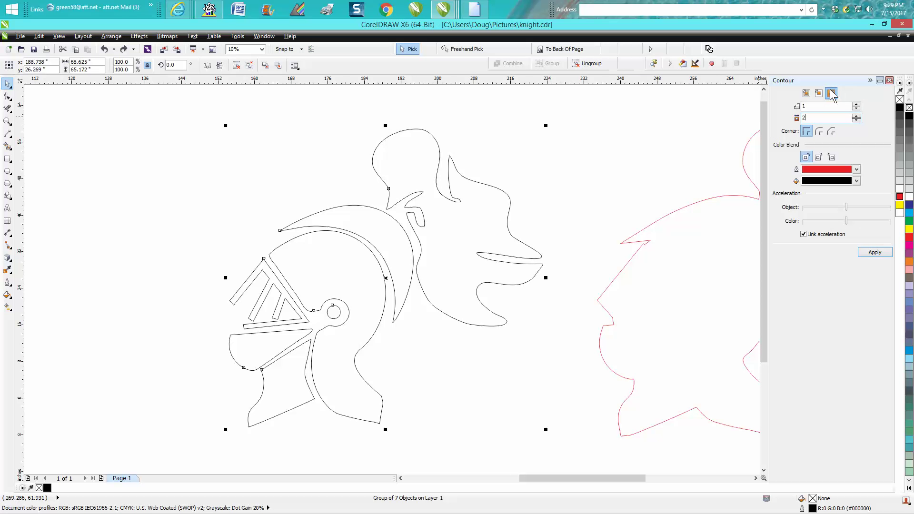
click(874, 251)
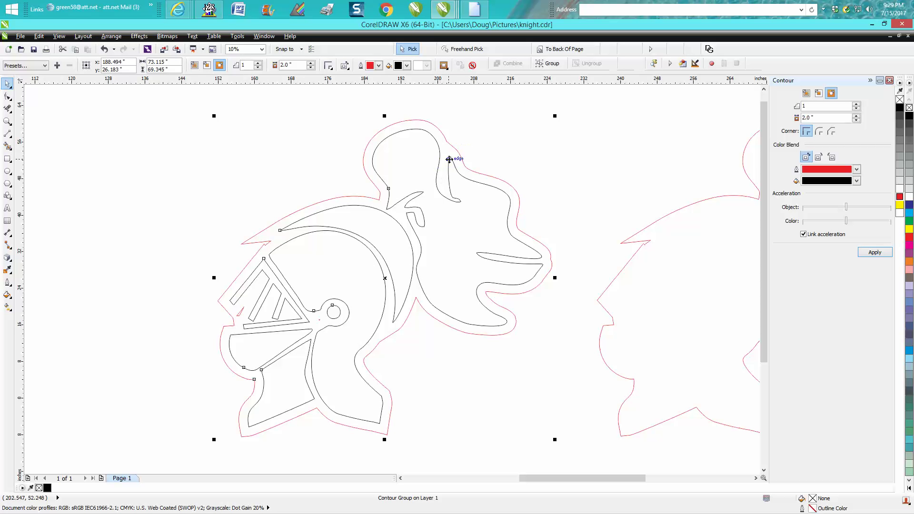
Step: Break the contour group apart so the red outline is separate from the knight
click(112, 36)
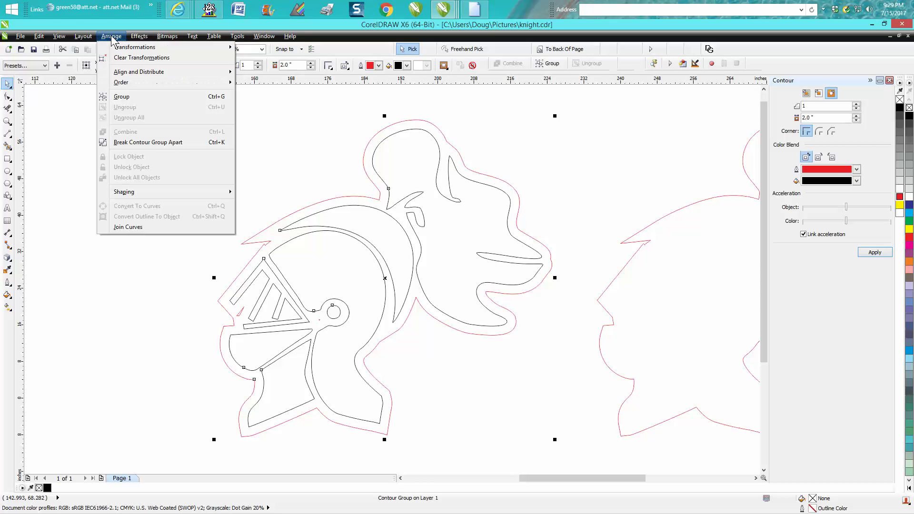
click(149, 143)
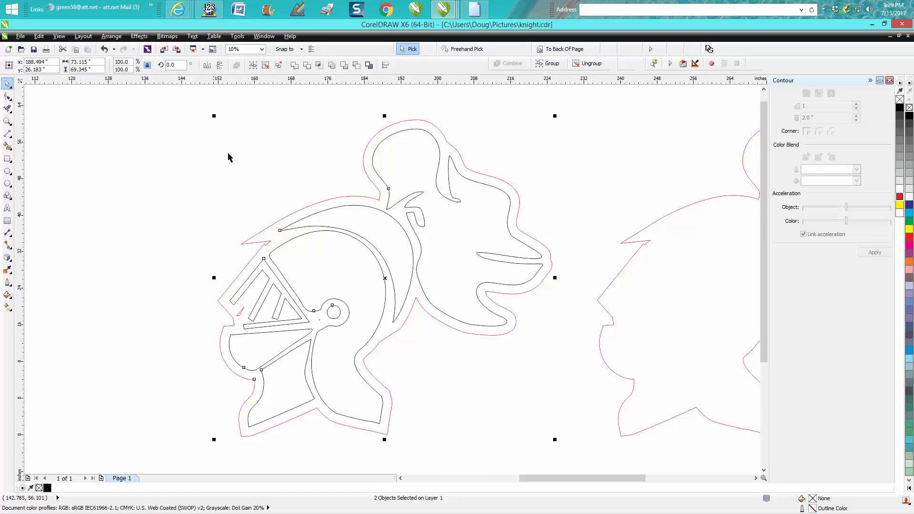
scroll(228, 153, down, 2)
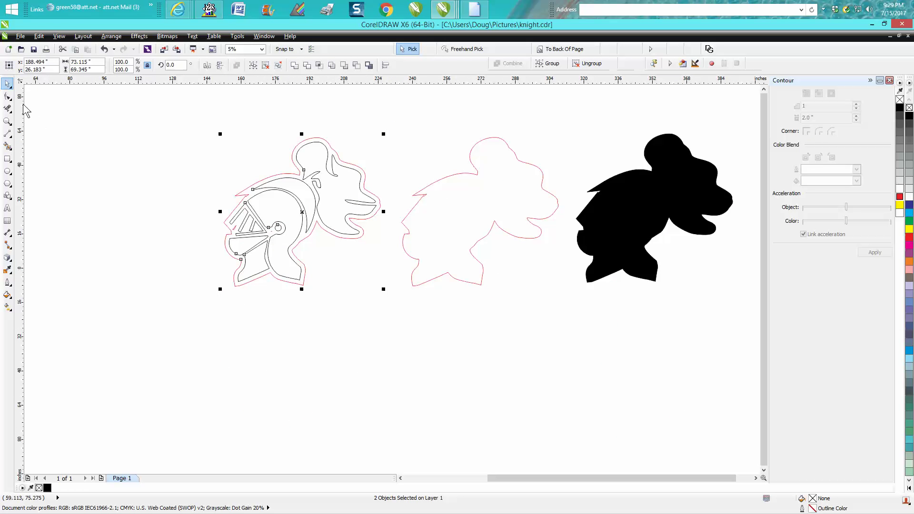
click(102, 126)
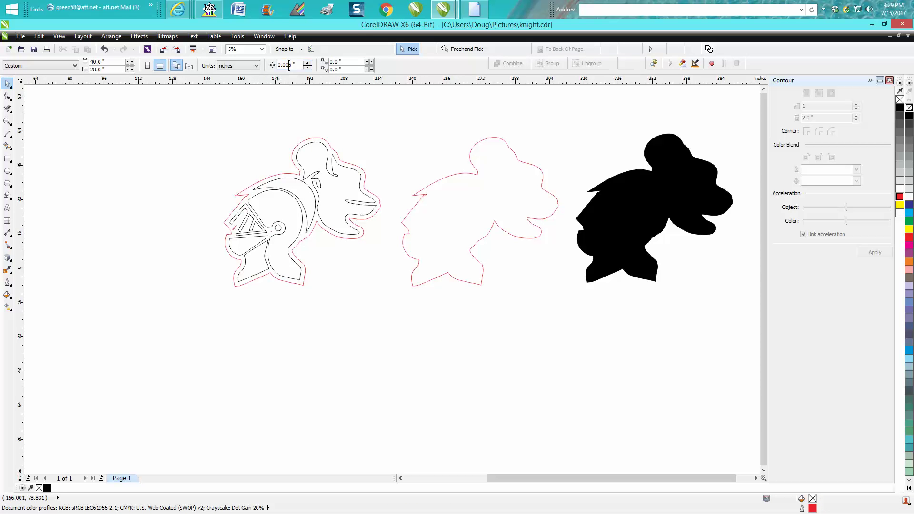
click(281, 180)
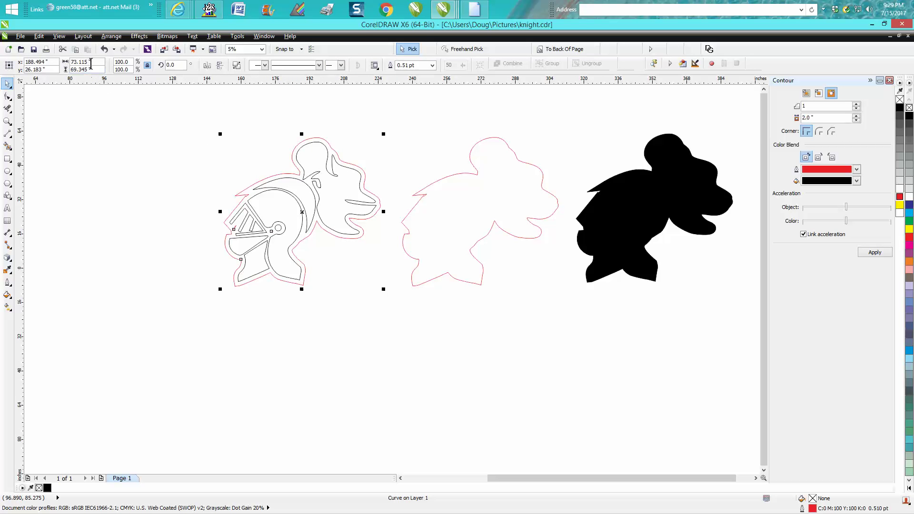
Step: Set the nudge distance to 75 inches and nudge the red contour left, clear of the helmet
click(225, 127)
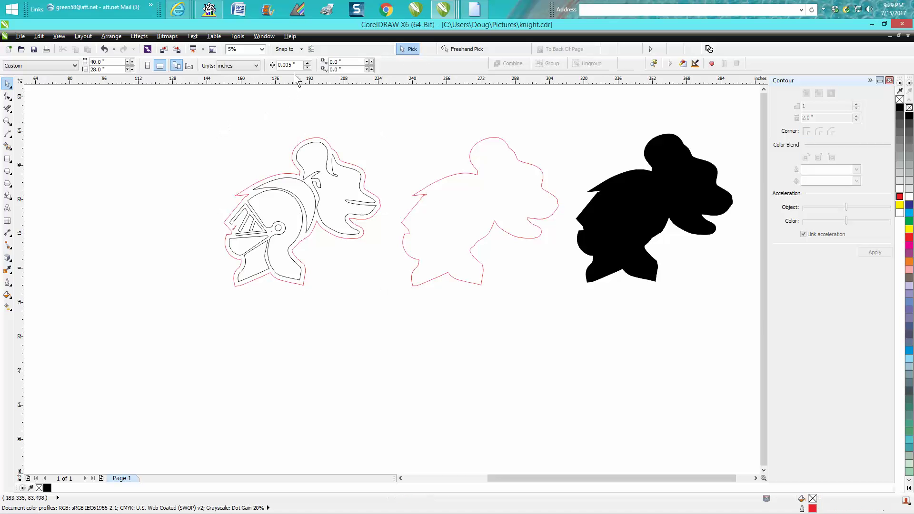
drag(294, 65, 269, 72)
text(75)
key(Return)
click(307, 143)
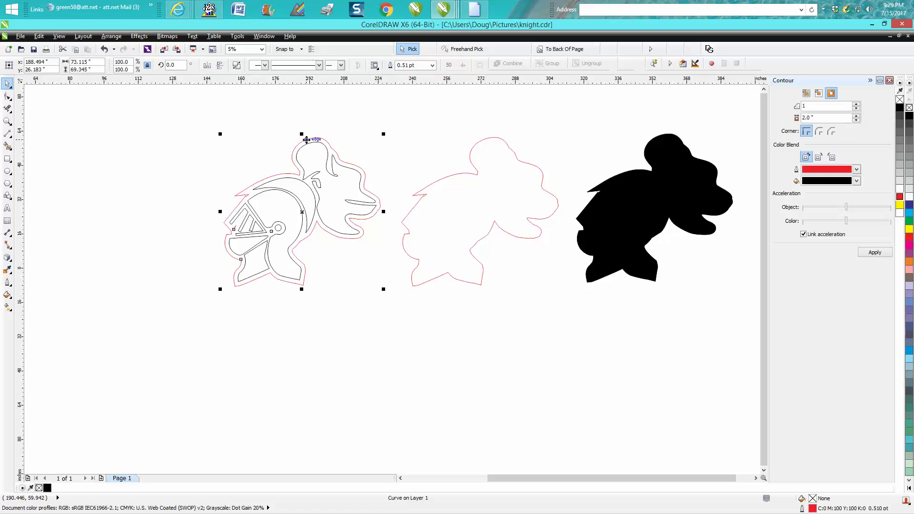
key(Left)
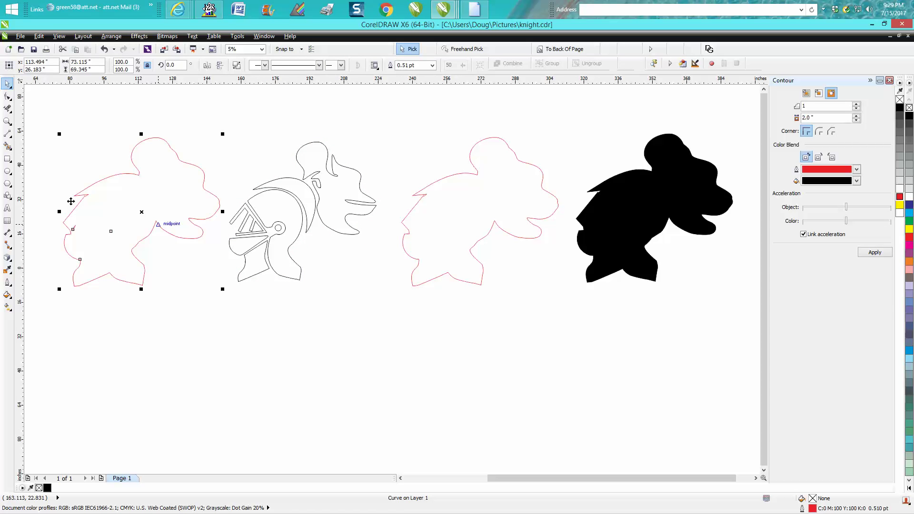
Step: Zoom in on the detached red outline and delete its two stray inner subpaths
click(8, 121)
drag(39, 197, 294, 311)
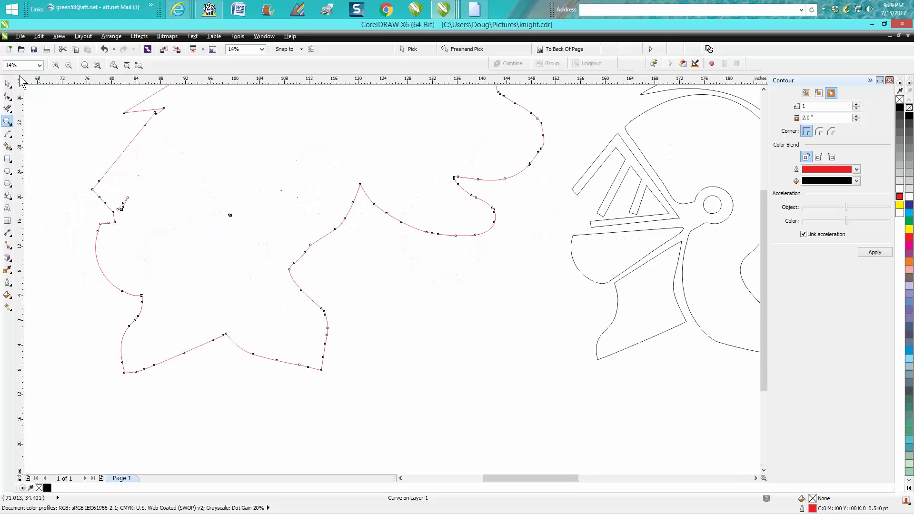
click(7, 84)
click(8, 96)
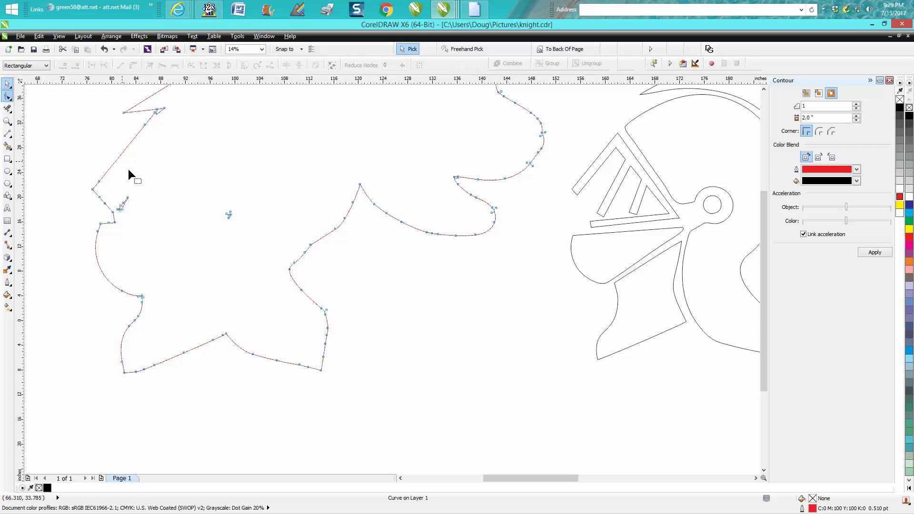
drag(142, 181, 116, 223)
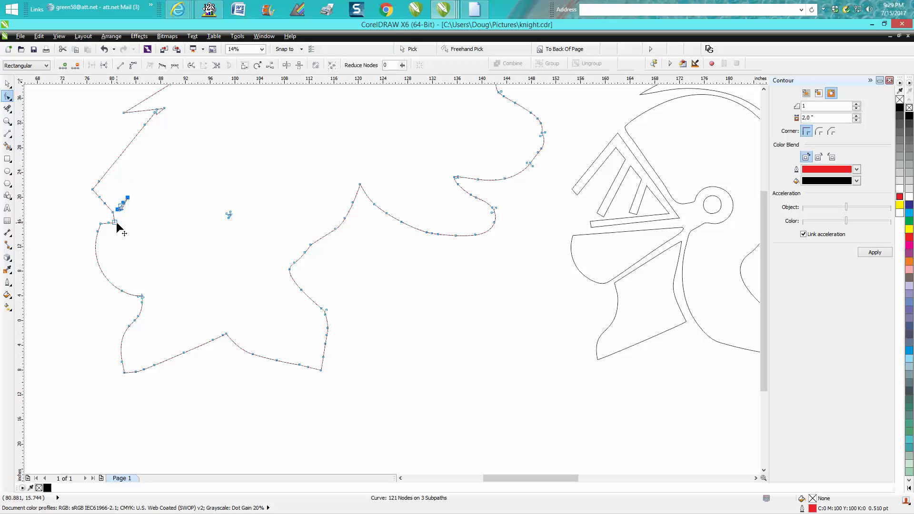
key(Delete)
drag(201, 206, 245, 235)
key(Delete)
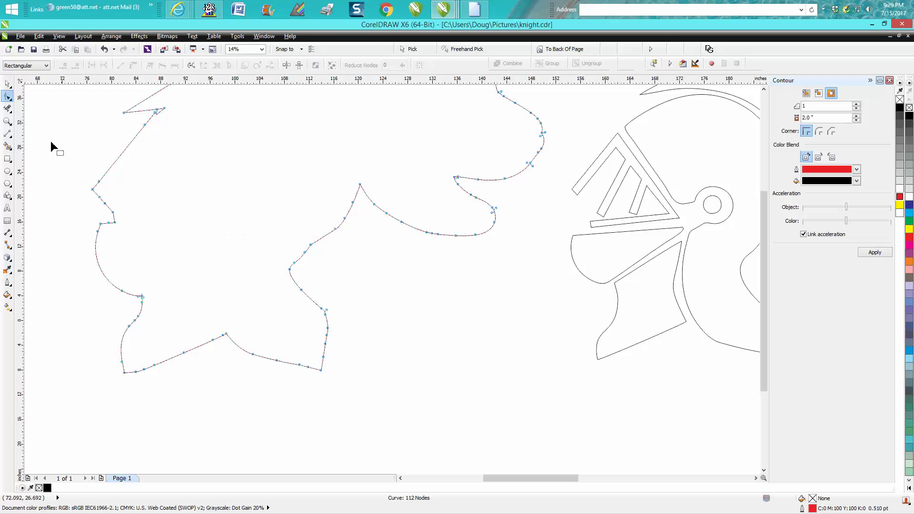
Step: Nudge the cleaned red outline 75 inches right, back around the helmet
click(7, 121)
drag(123, 92, 251, 162)
click(7, 84)
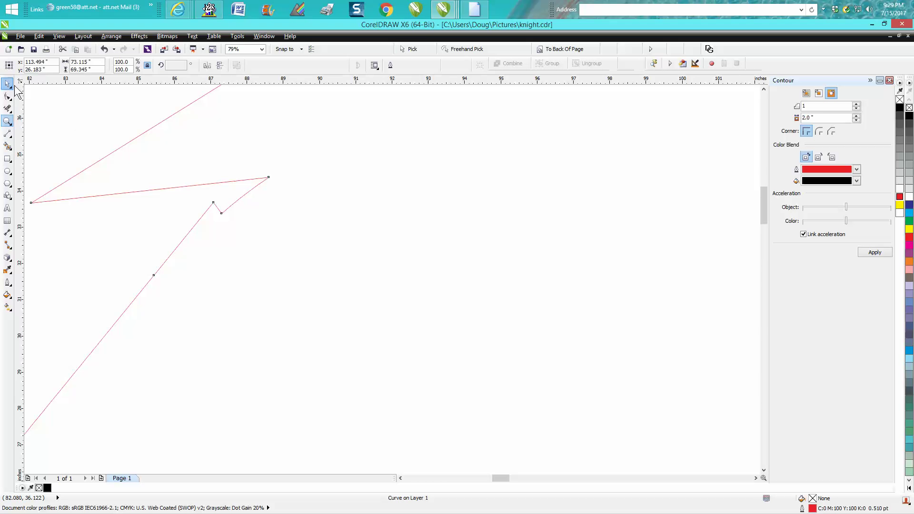
scroll(161, 166, down, 4)
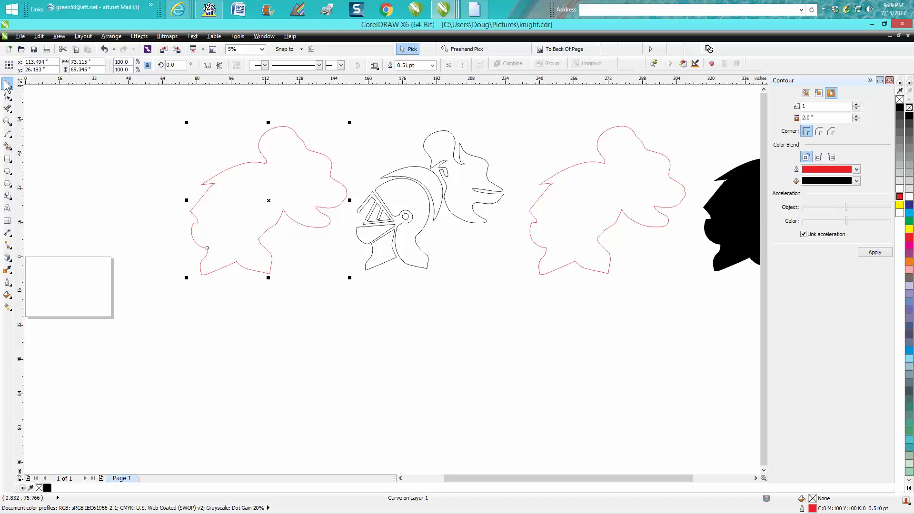
key(Right)
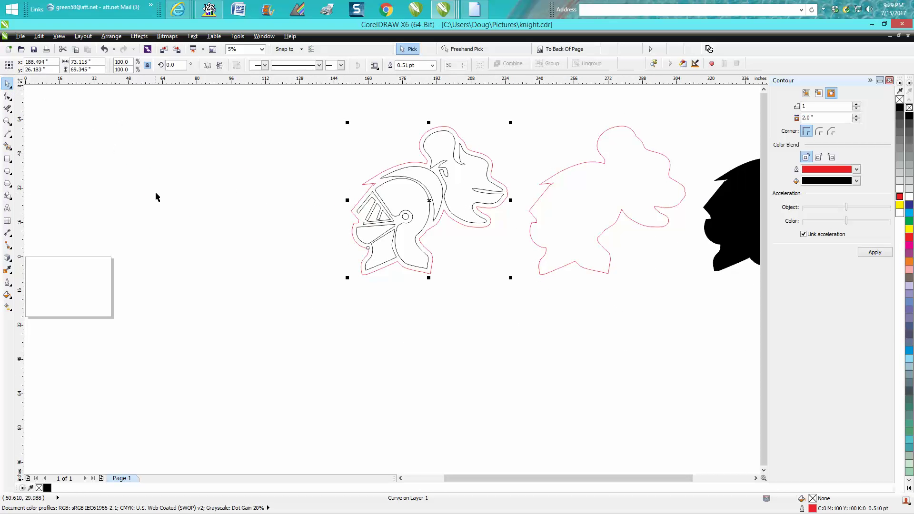
click(7, 121)
drag(323, 117, 539, 298)
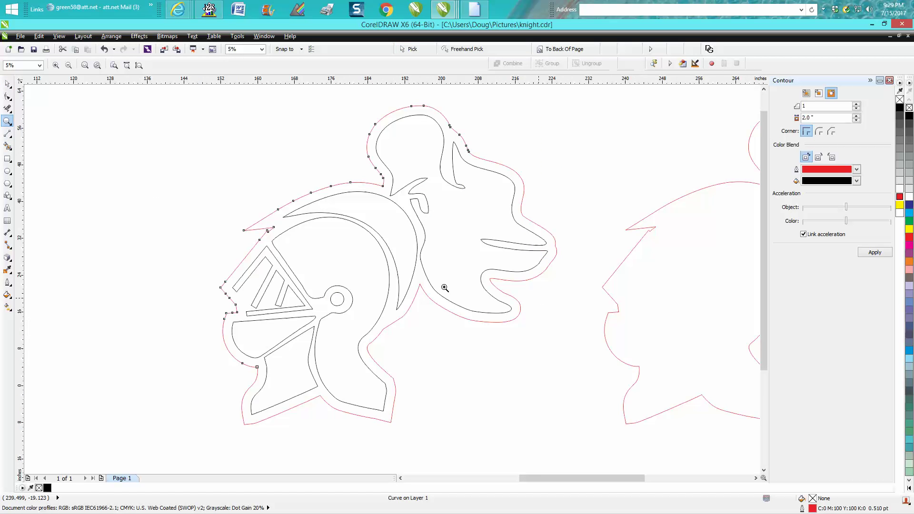
click(7, 146)
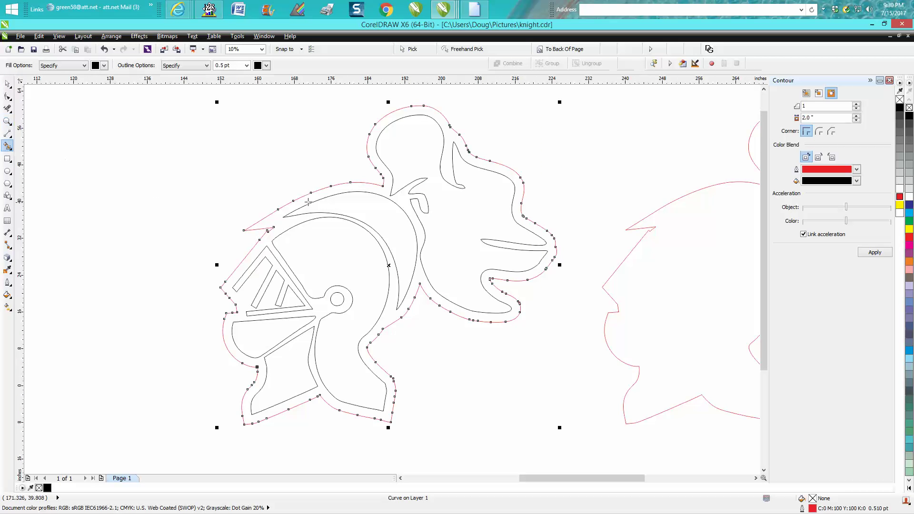
click(306, 199)
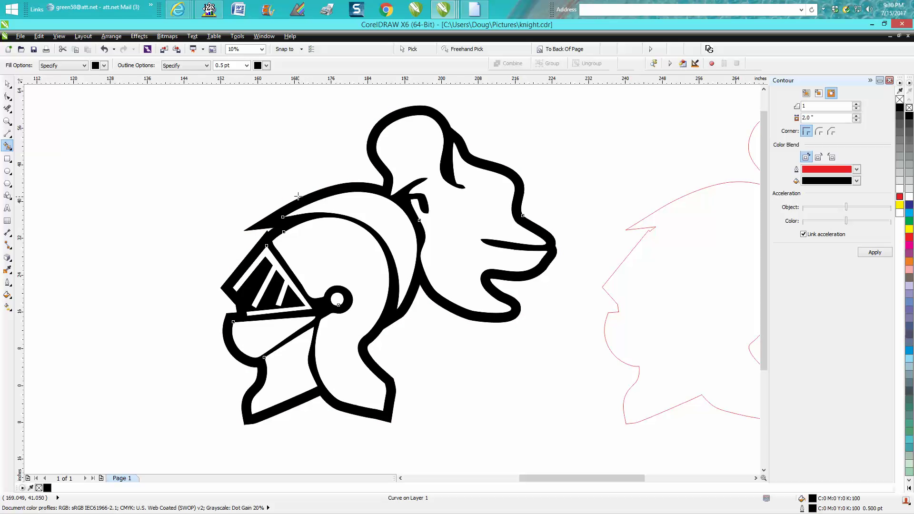
click(104, 48)
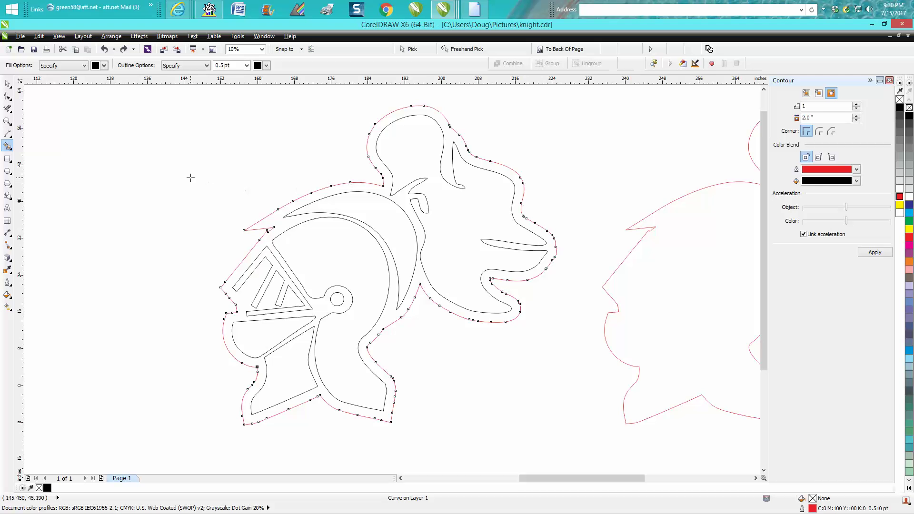
click(8, 121)
drag(242, 160, 410, 238)
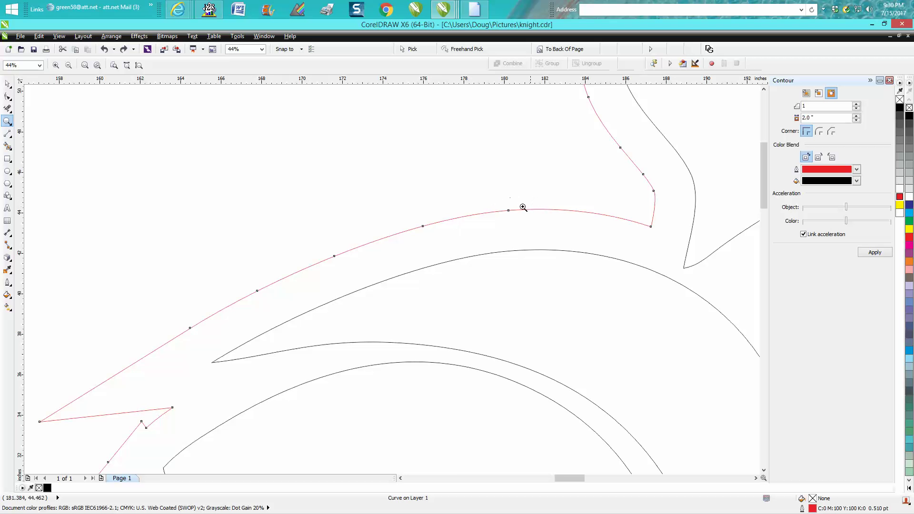
scroll(507, 212, down, 2)
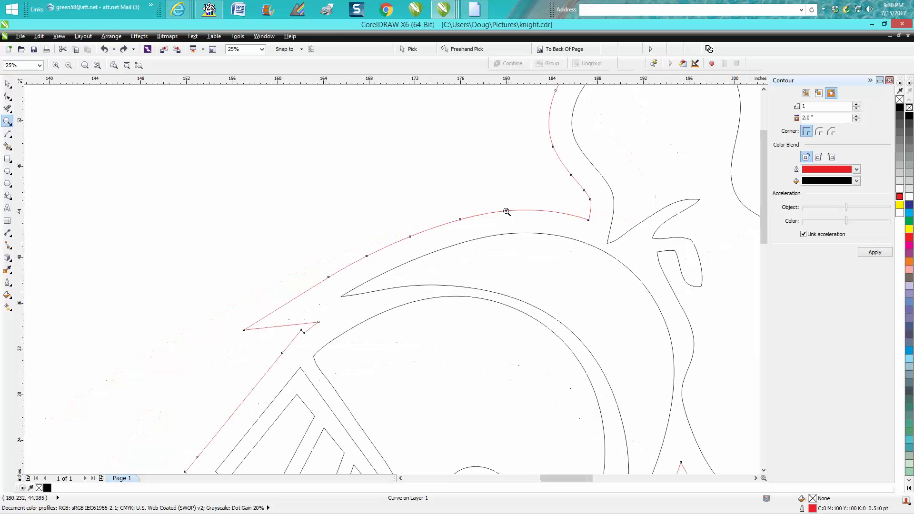
scroll(506, 212, down, 3)
scroll(505, 211, down, 2)
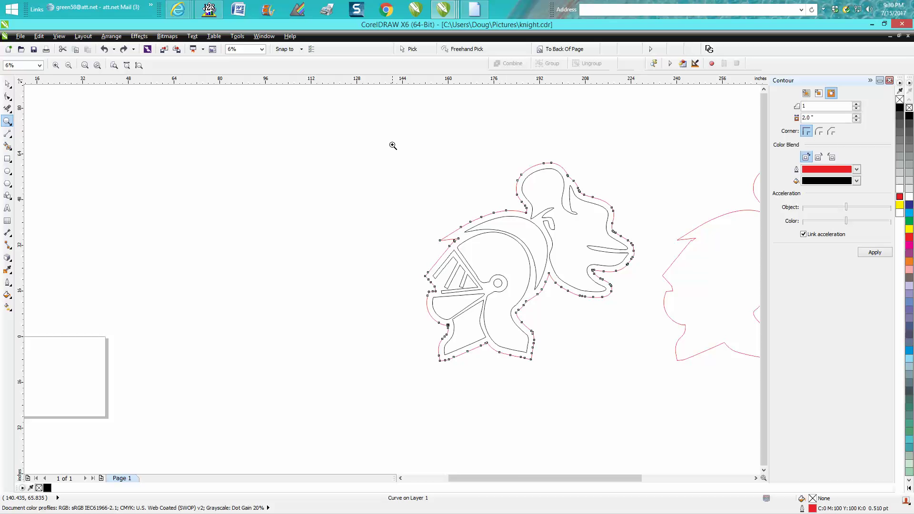
drag(393, 145, 650, 389)
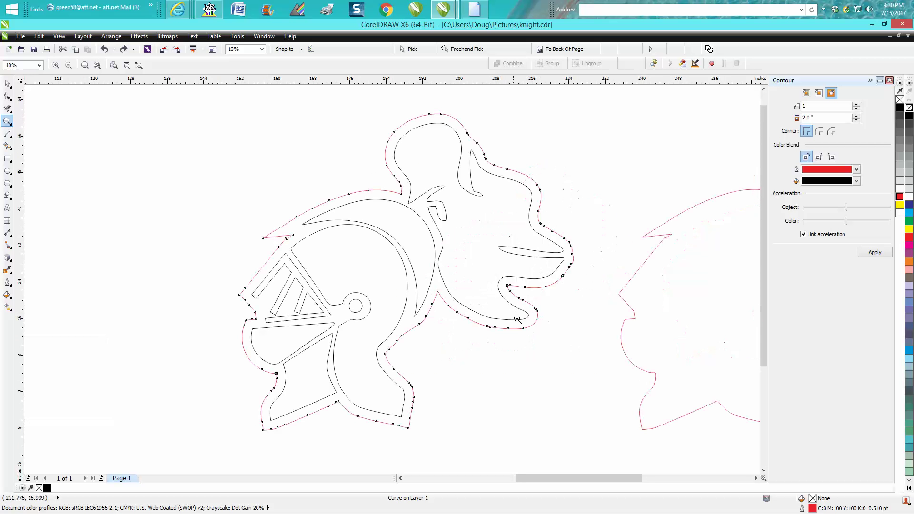